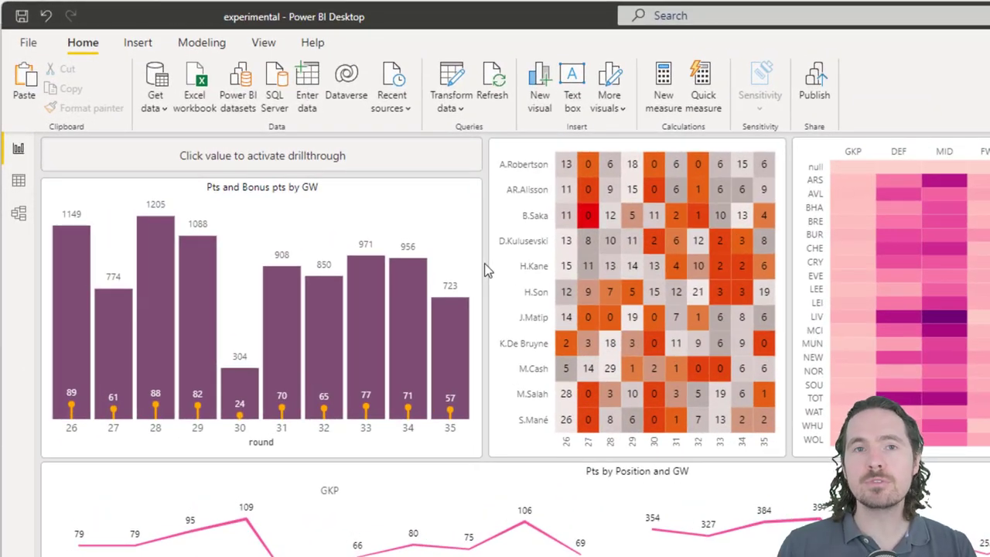
# Step: Show the round 34 column's tooltip (956 total points) and its drill-through option to the DT page
pyautogui.moveTo(400, 316)
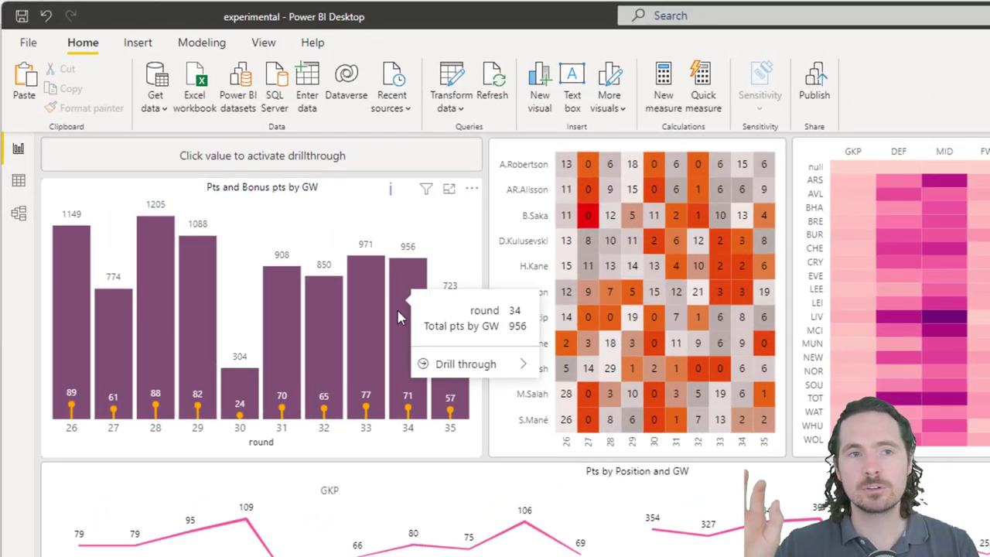
pyautogui.moveTo(464, 365)
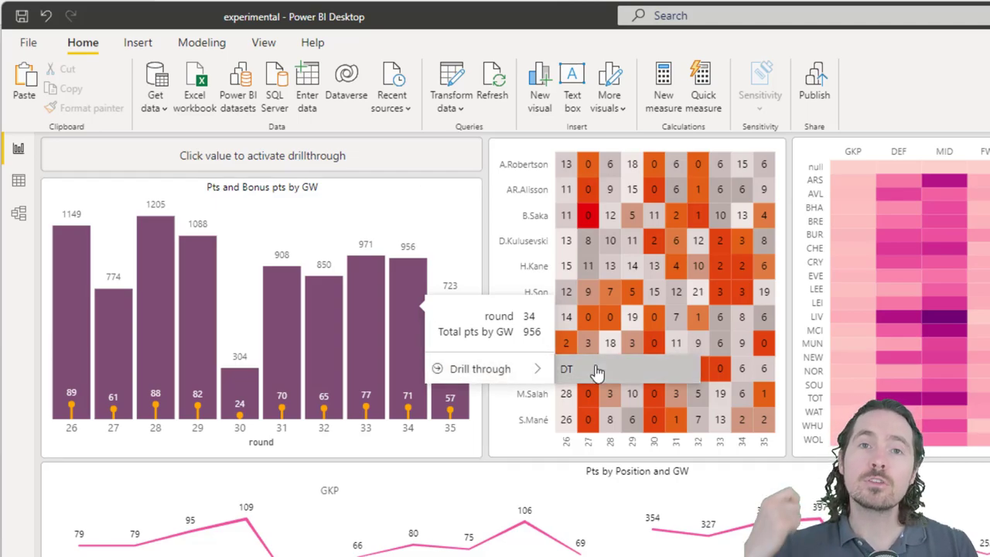
pyautogui.click(402, 282)
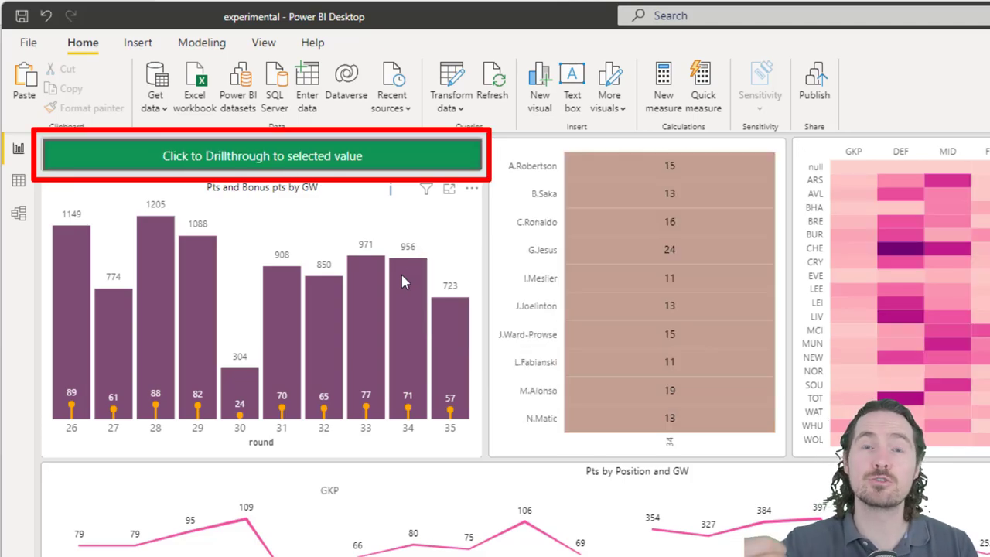
pyautogui.moveTo(404, 288)
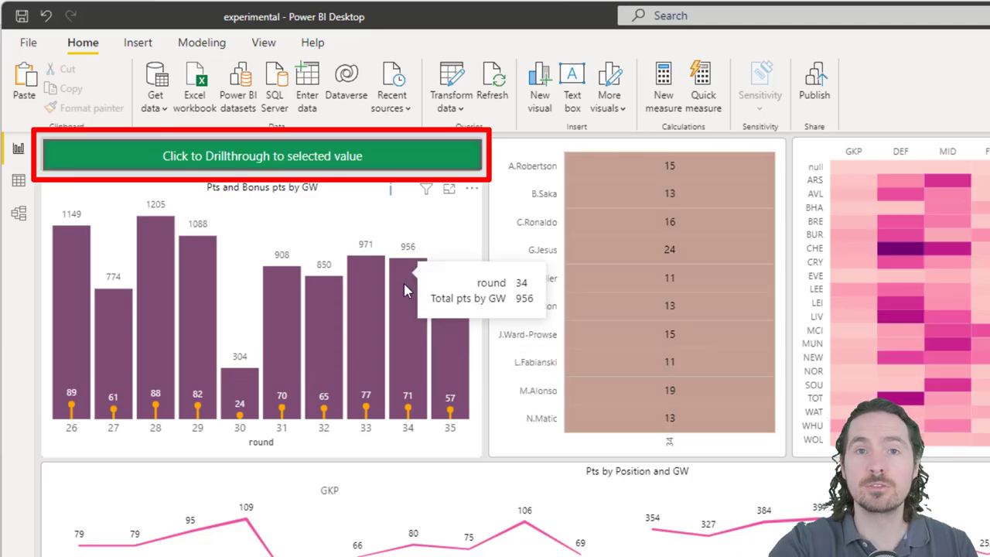
pyautogui.click(415, 370)
pyautogui.click(416, 369)
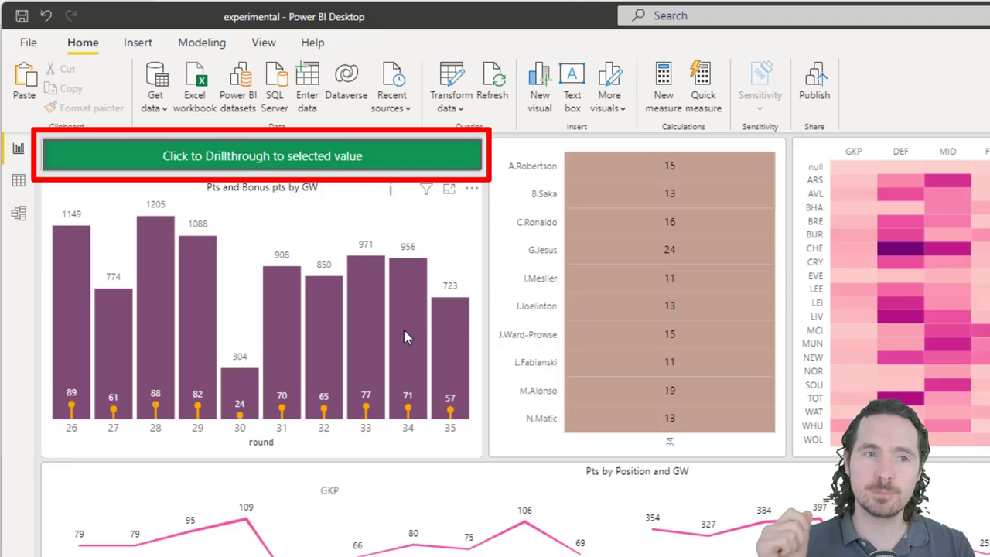
pyautogui.click(422, 279)
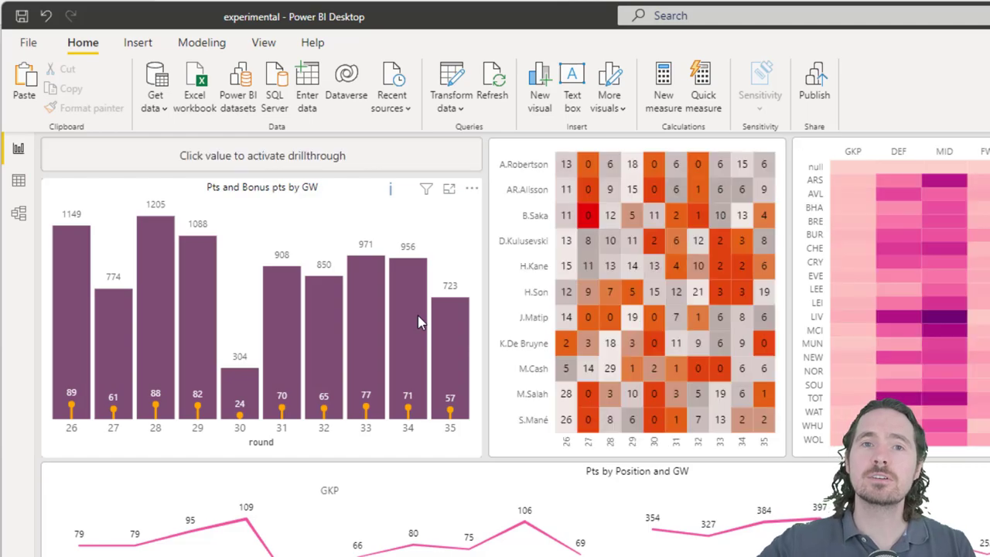
pyautogui.click(392, 305)
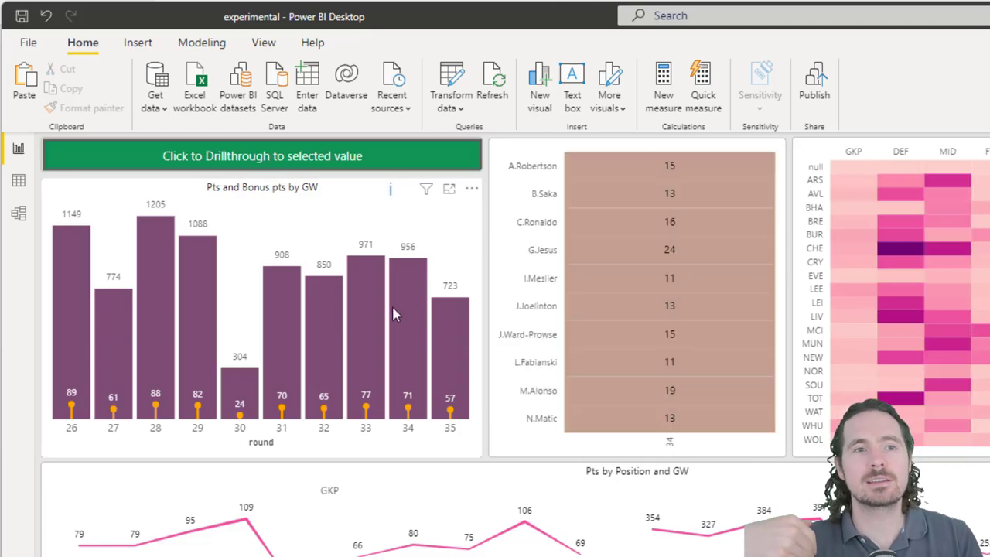
pyautogui.click(403, 290)
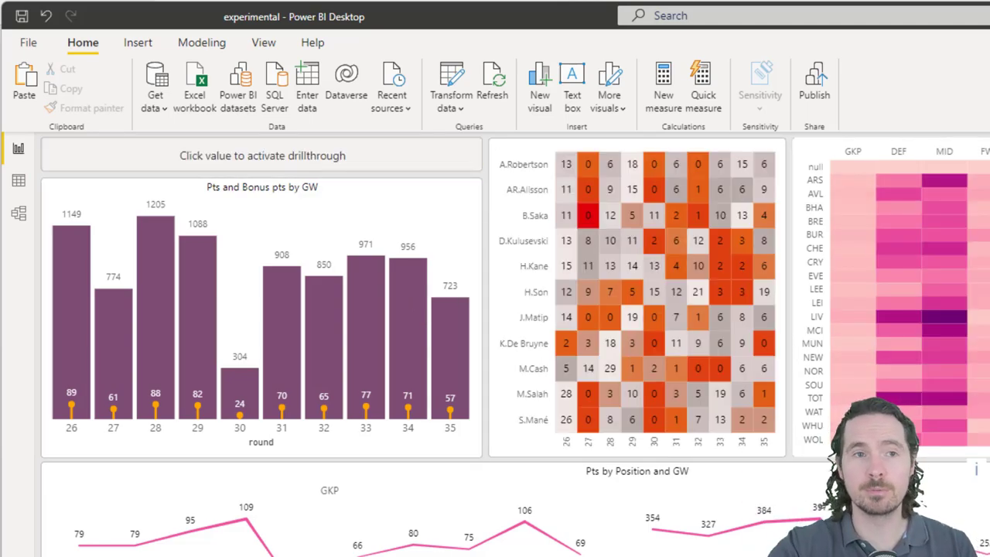
pyautogui.click(409, 300)
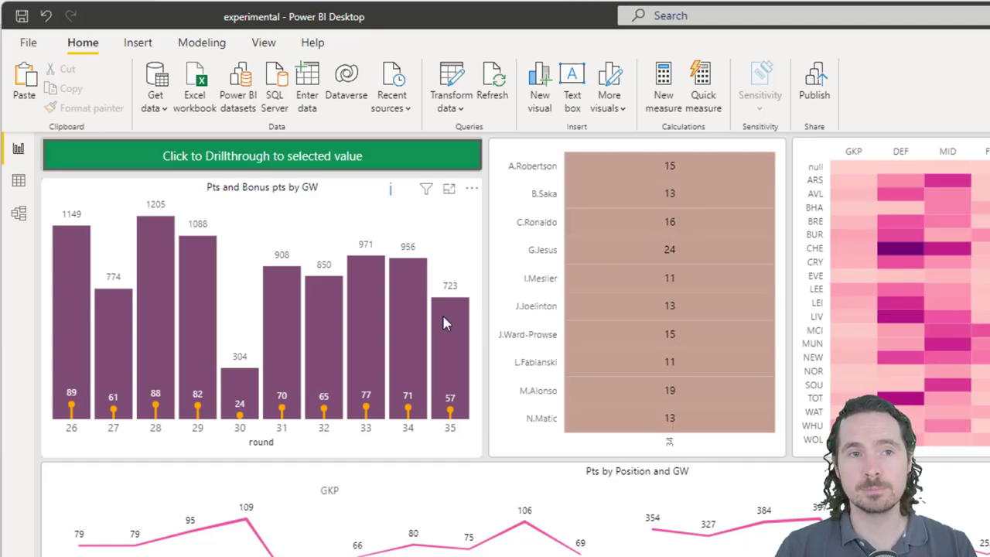
pyautogui.moveTo(412, 323)
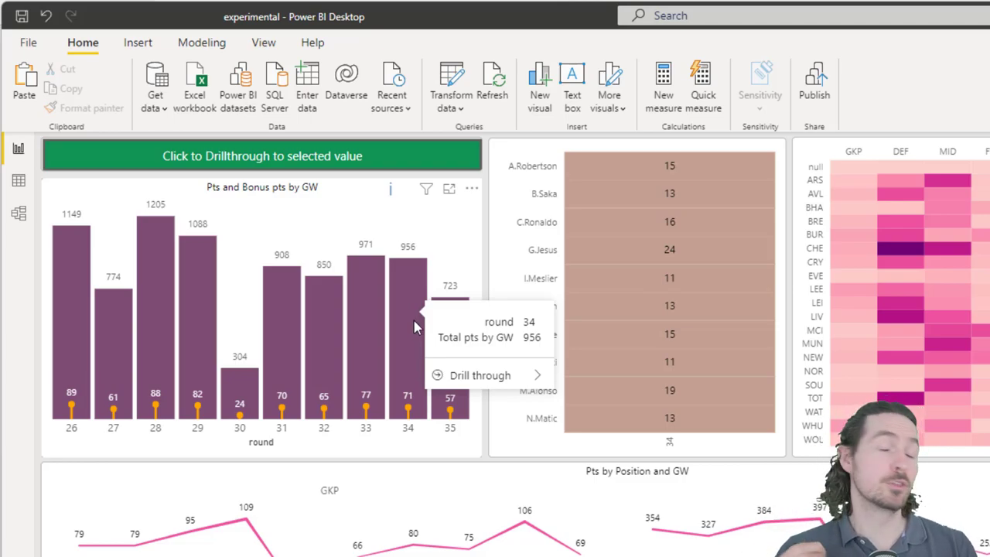
pyautogui.click(413, 322)
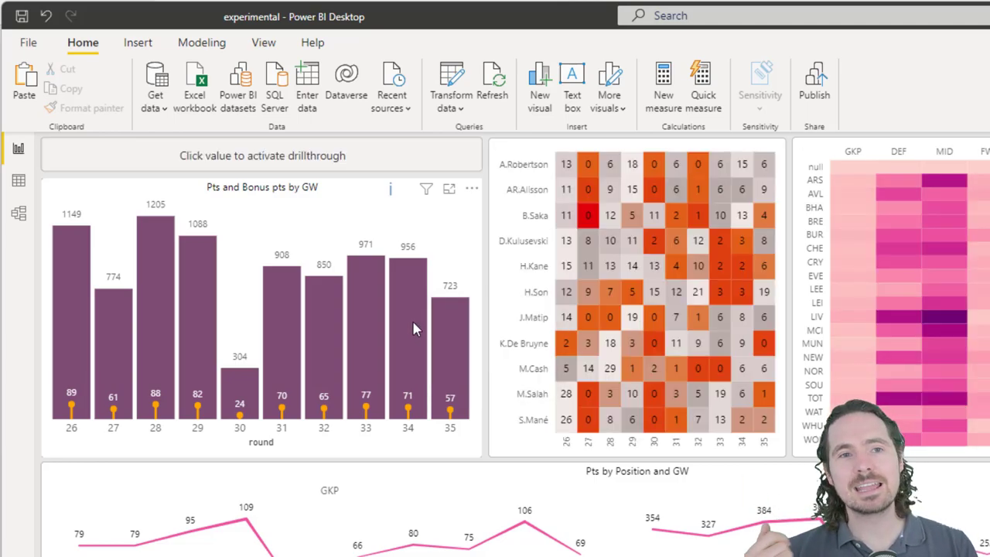
# Step: Select the Pts and Bonus pts by GW chart and preview round 34's tooltip with five players' points, top score 24
pyautogui.click(369, 196)
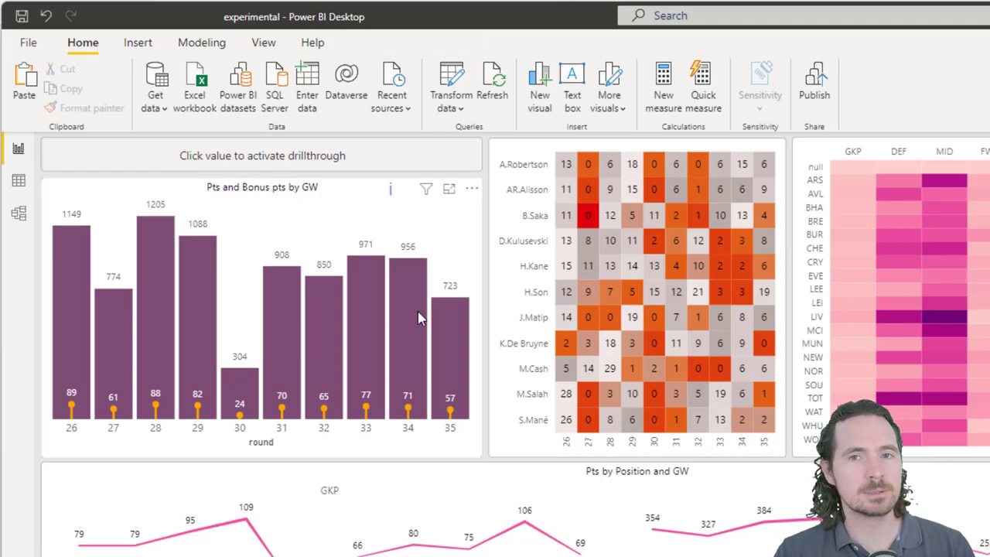
pyautogui.moveTo(418, 317)
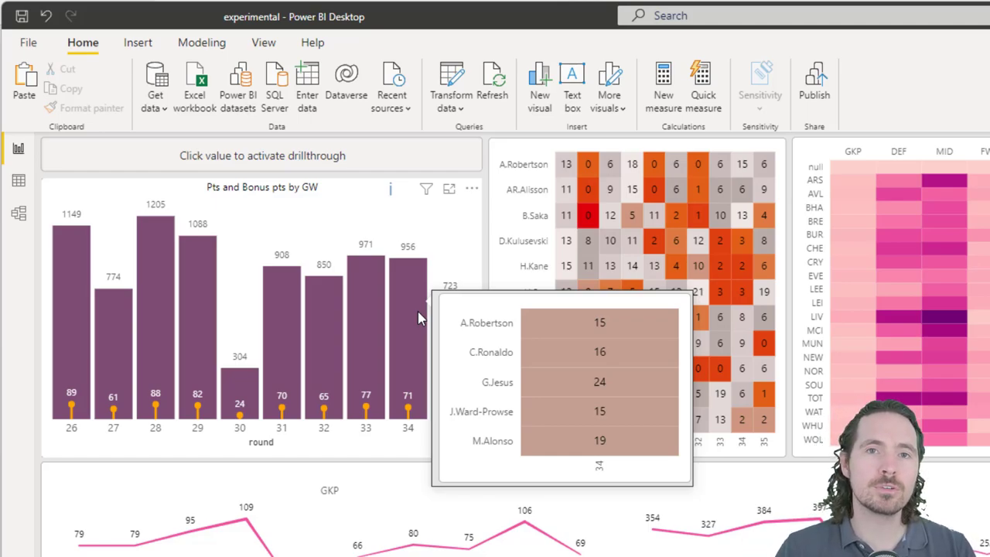
pyautogui.click(405, 301)
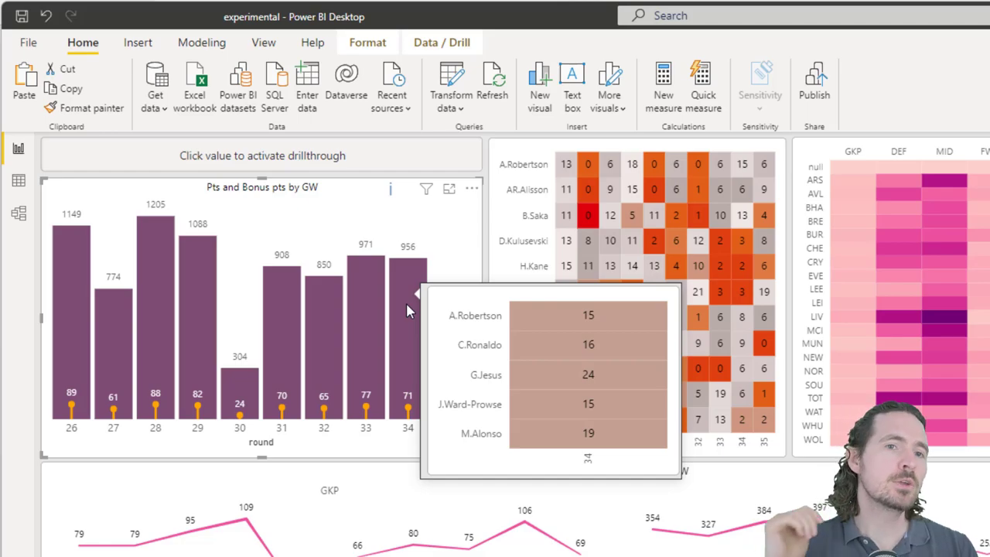
# Step: Bring up the round 34 column's context menu with its Drill through submenu pointing to DT
pyautogui.rightClick(409, 306)
pyautogui.moveTo(467, 374)
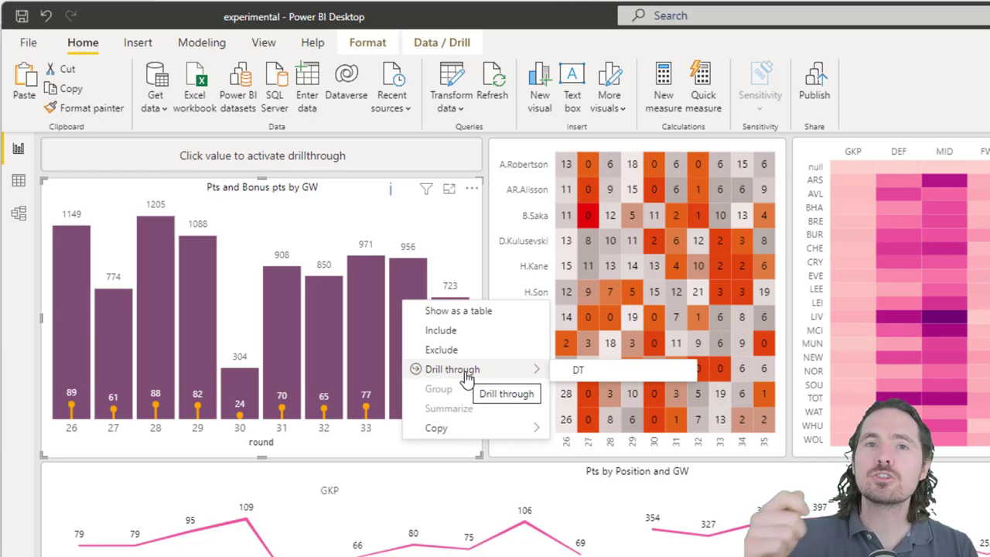
# Step: Dismiss the bar's menu and start editing the chart's Deneb specification
pyautogui.press('Escape')
pyautogui.click(472, 188)
pyautogui.click(507, 210)
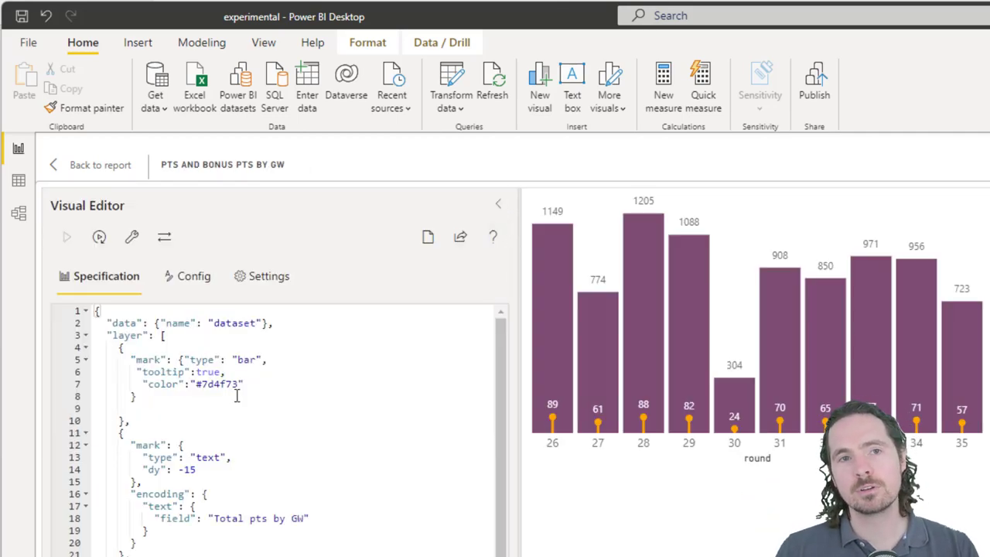
# Step: Add "cursor":"crosshair" after the bar mark's color setting and go back to the report
pyautogui.click(264, 383)
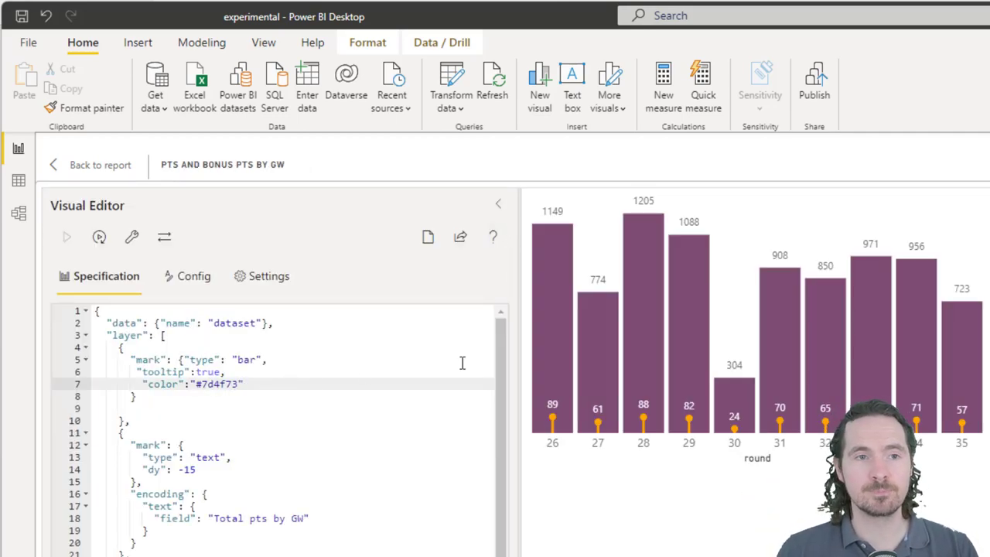
pyautogui.write(',')
pyautogui.press('Return')
pyautogui.write('"c')
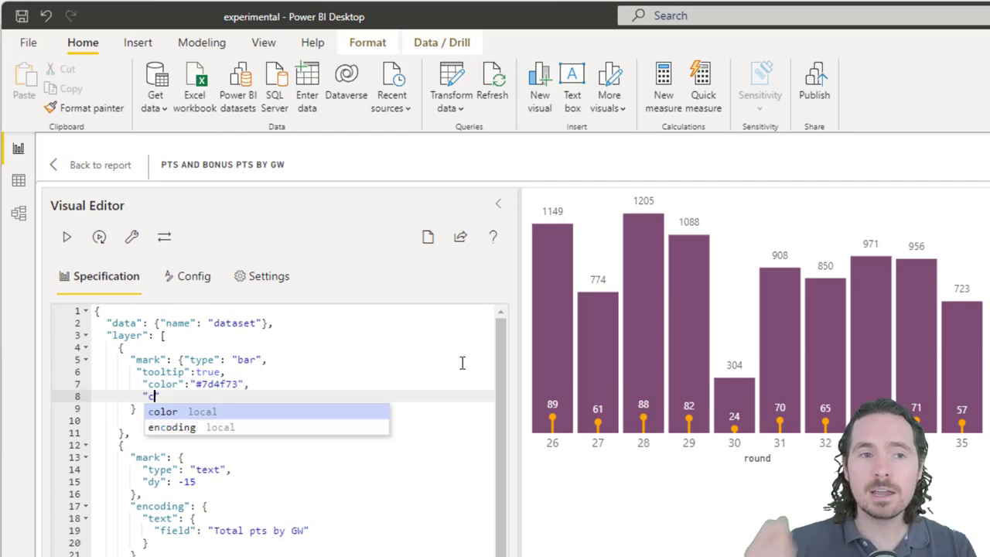
pyautogui.write('ursor":"cro')
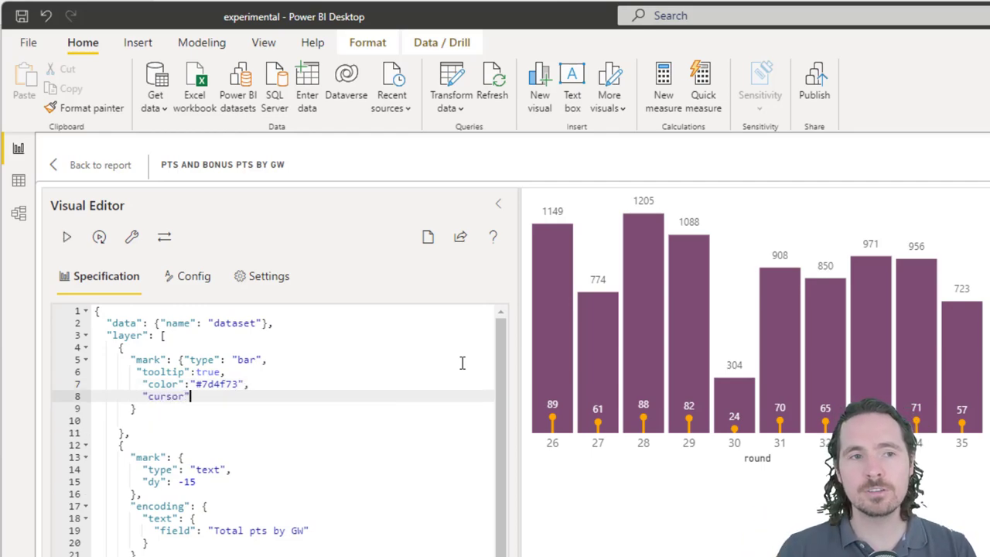
pyautogui.write('sshair"')
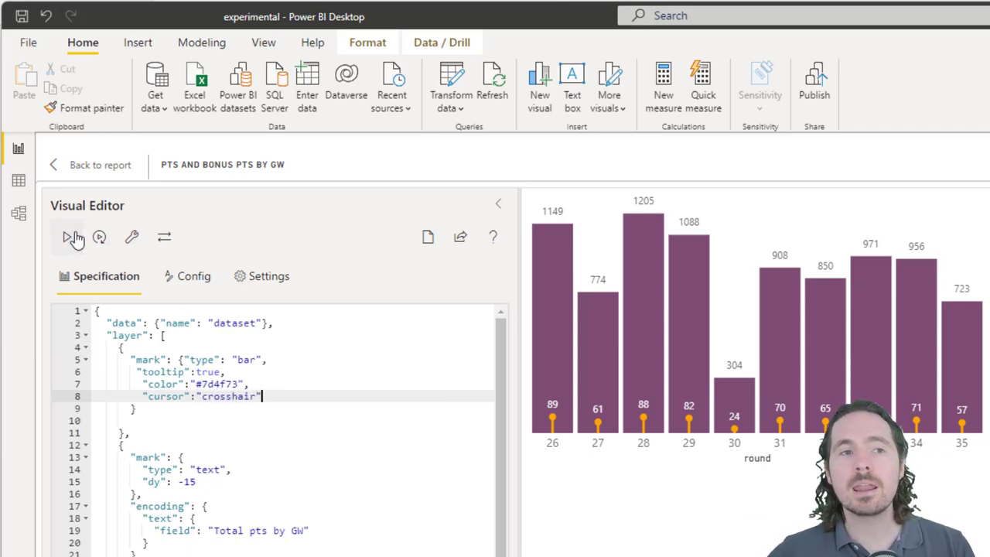
pyautogui.click(101, 165)
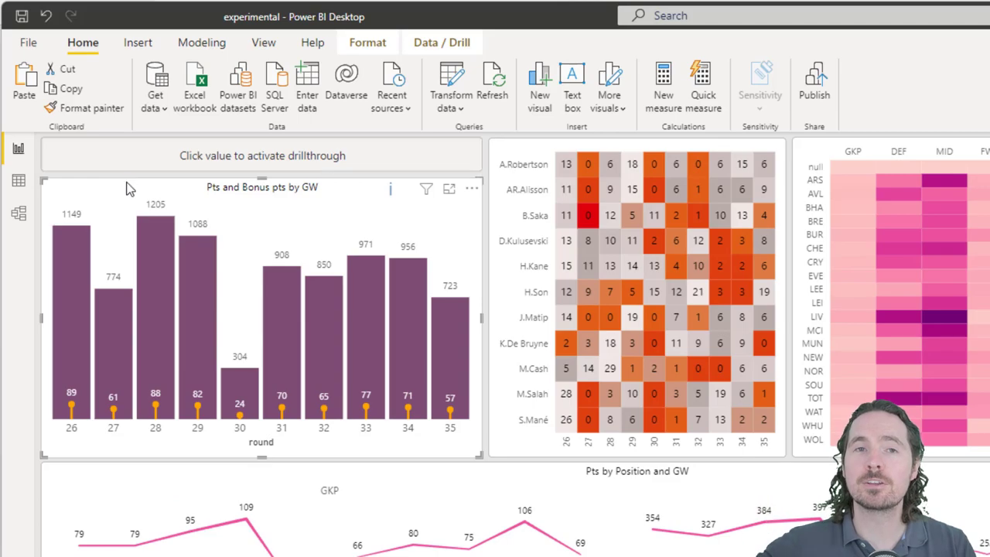
pyautogui.moveTo(149, 246)
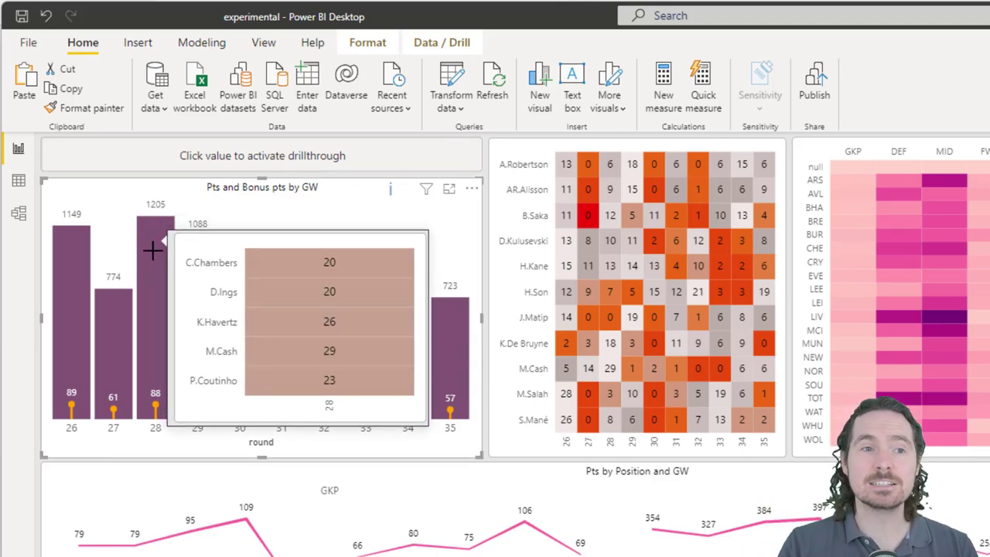
pyautogui.moveTo(195, 307)
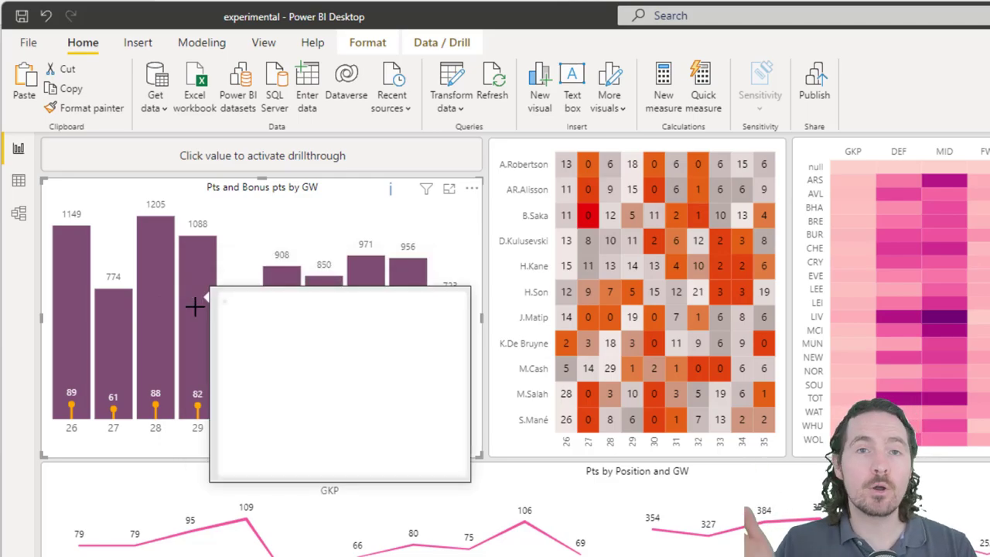
pyautogui.moveTo(576, 276)
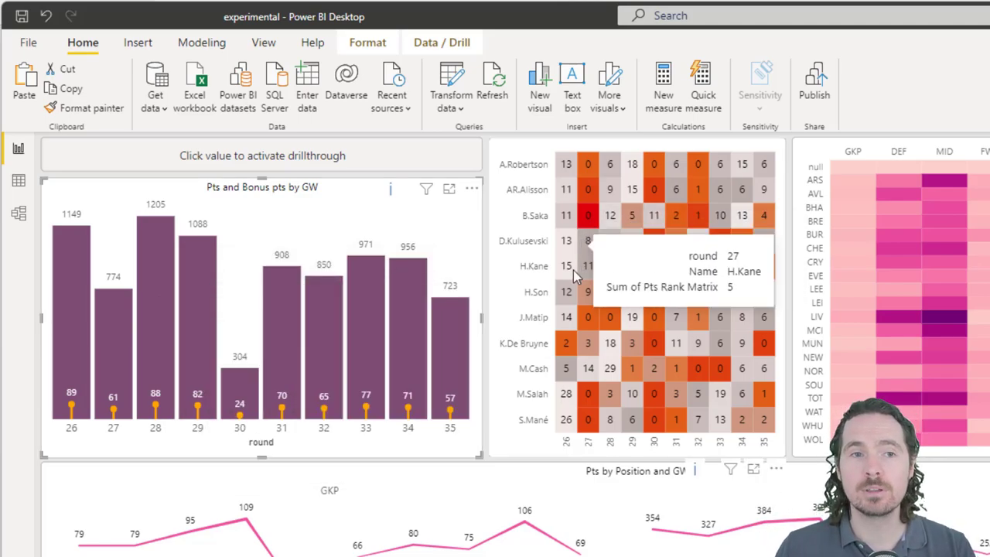
pyautogui.moveTo(418, 314)
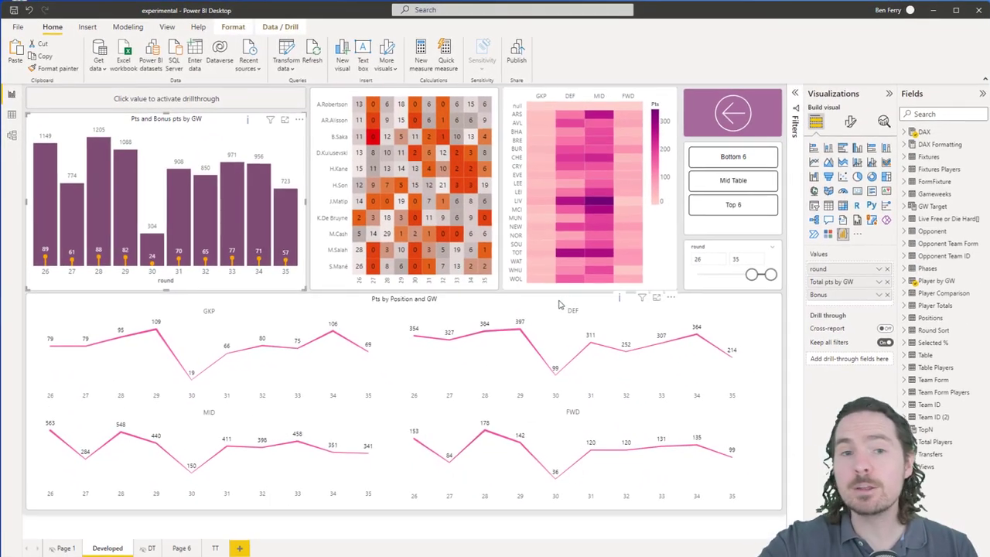
pyautogui.click(308, 136)
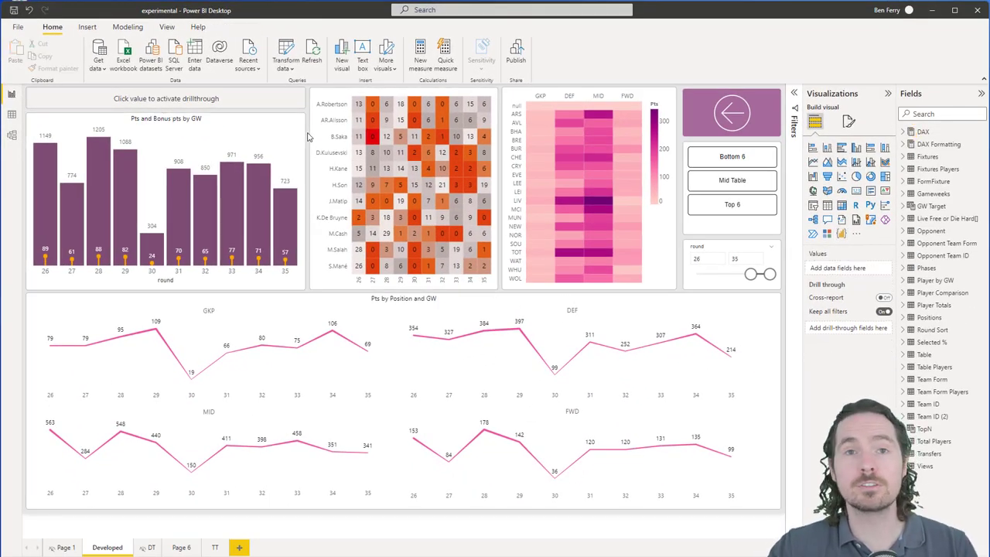
pyautogui.moveTo(258, 183)
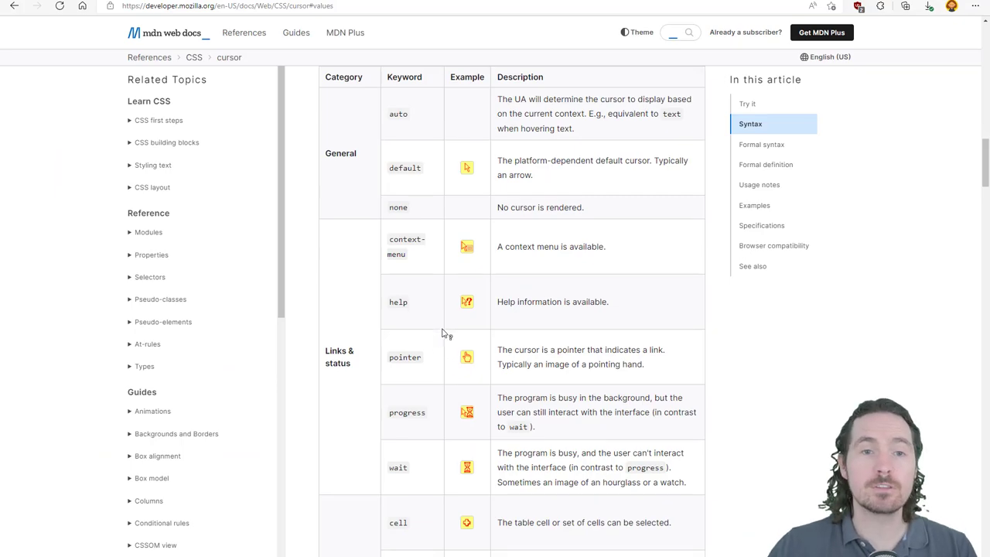
# Step: Copy the alias keyword from MDN's cursor table and paste it over context in the bar mark's cursor
pyautogui.scroll(-2, 444, 332)
pyautogui.scroll(5, 484, 306)
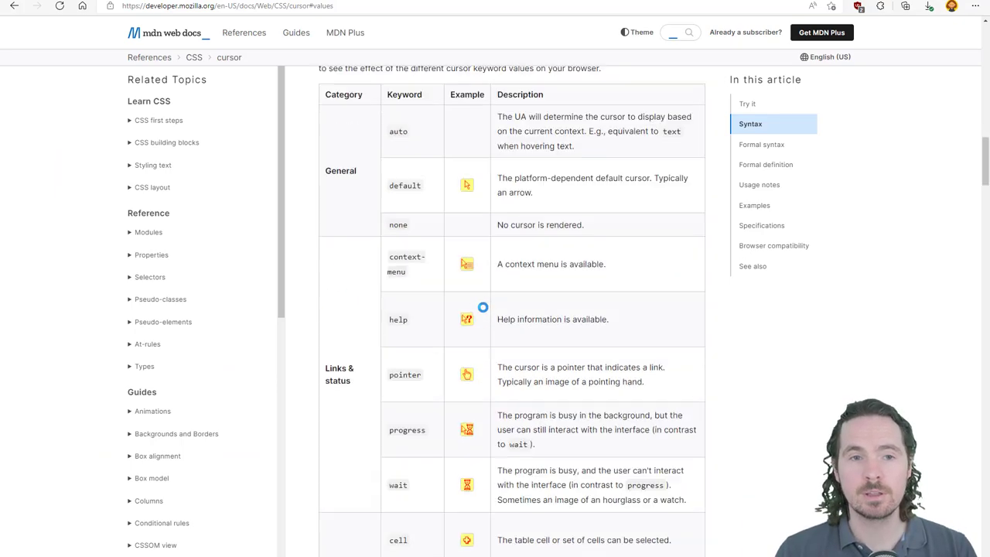
pyautogui.scroll(-9, 425, 325)
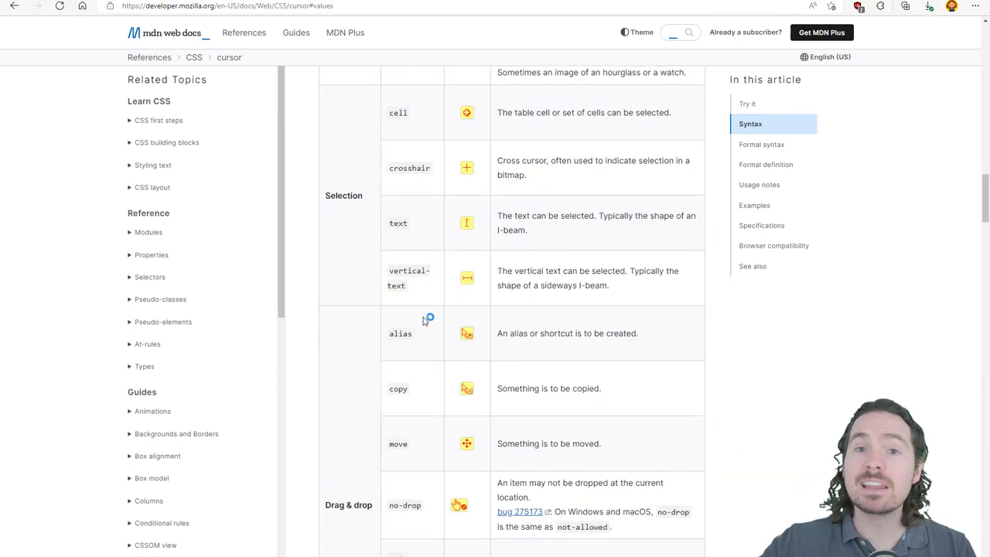
pyautogui.doubleClick(402, 330)
pyautogui.hotkey('ctrl', 'c')
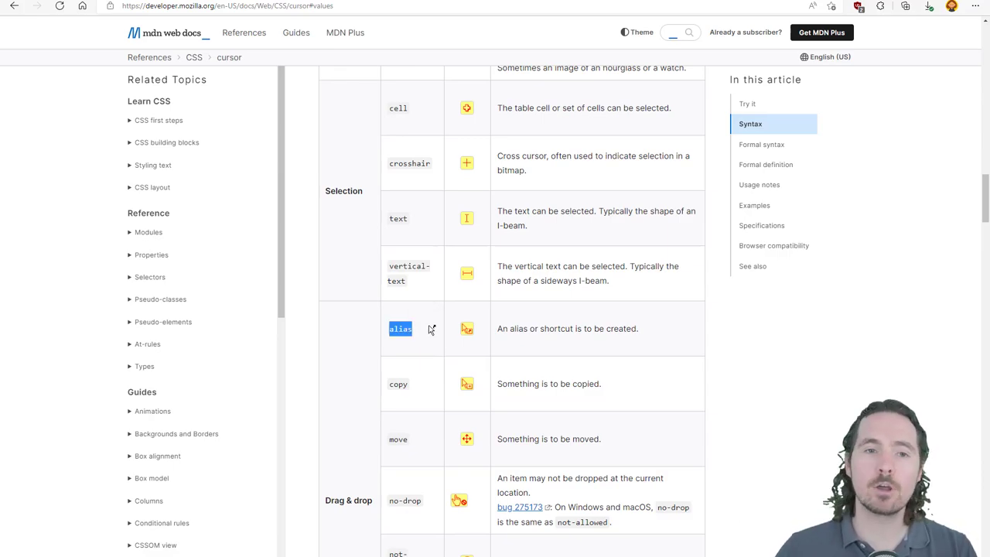
pyautogui.hotkey('alt', 'Tab')
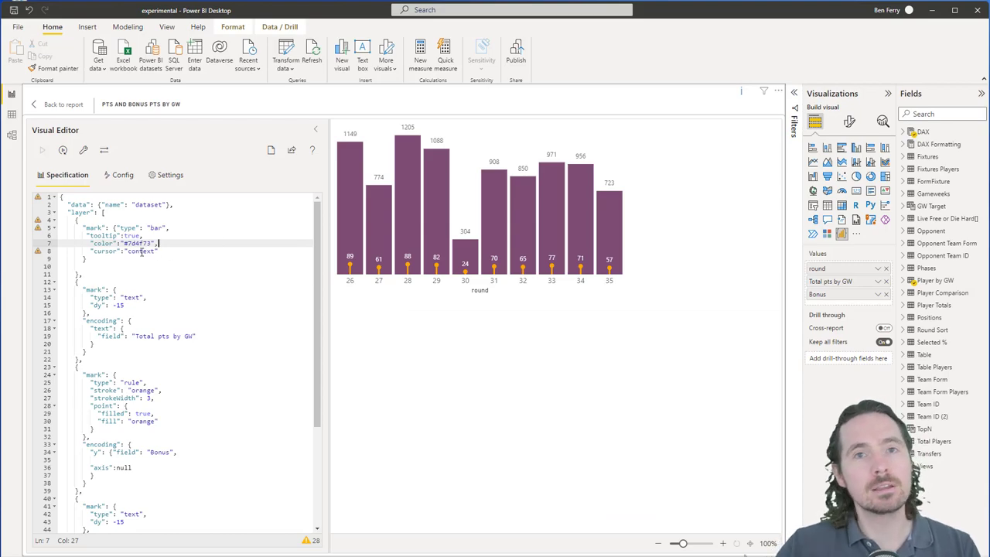
pyautogui.doubleClick(141, 251)
pyautogui.hotkey('ctrl', 'v')
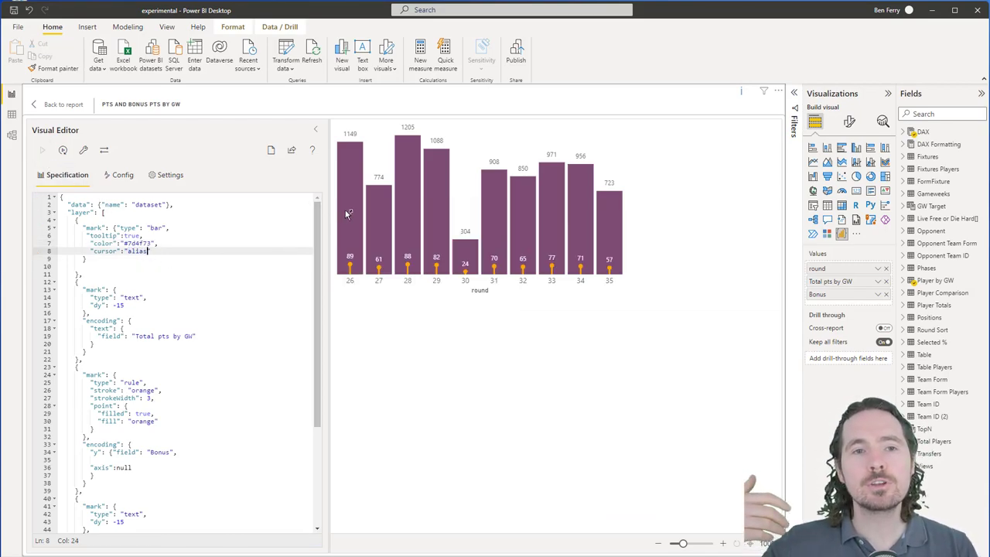
# Step: Return to the report page and move across several bars to test the alias cursor and tooltips
pyautogui.moveTo(346, 213)
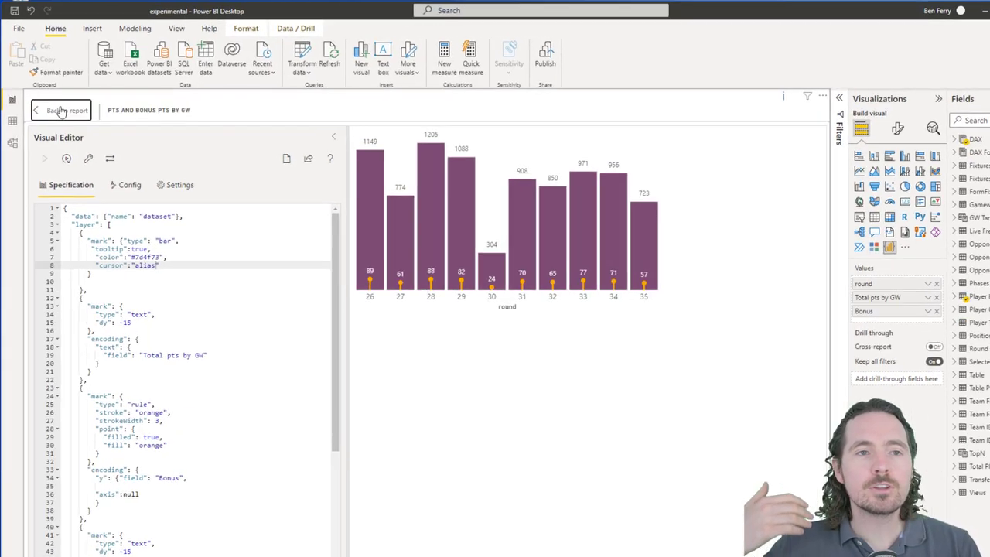
pyautogui.click(59, 104)
pyautogui.moveTo(87, 171)
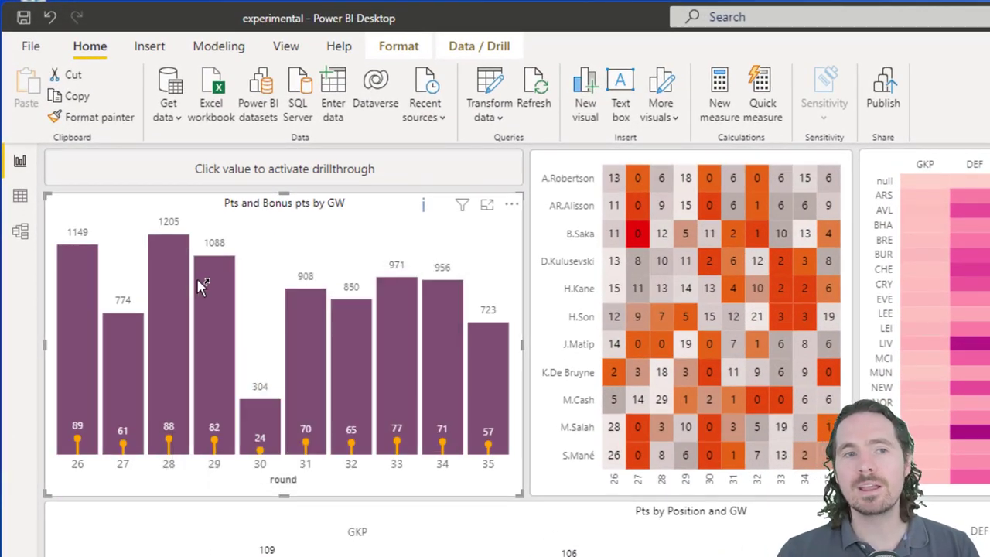
pyautogui.moveTo(205, 302)
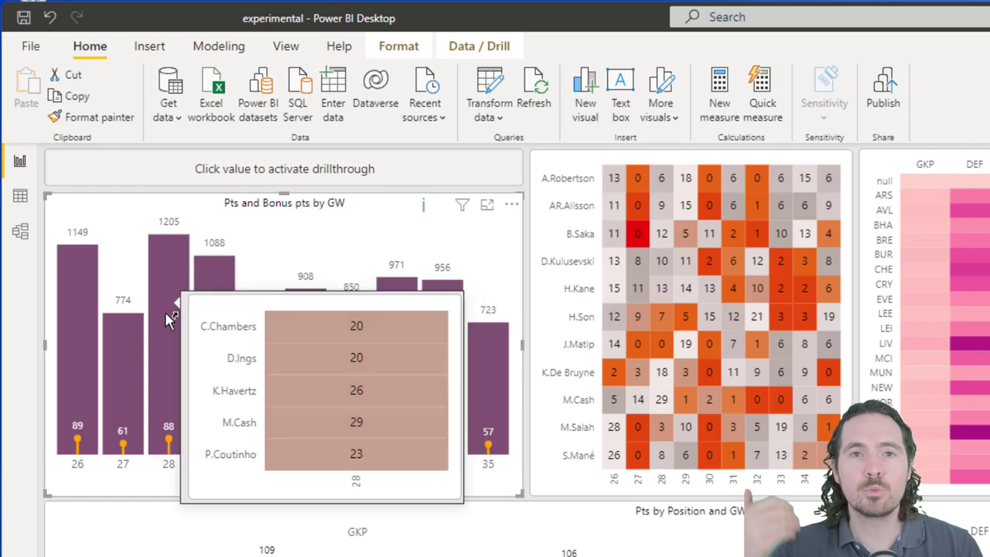
pyautogui.moveTo(348, 371)
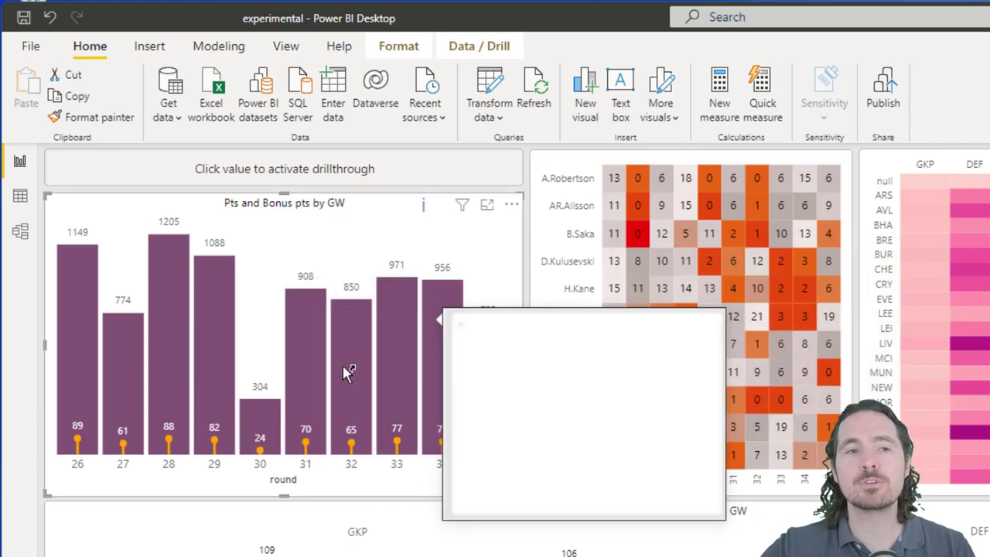
pyautogui.moveTo(304, 370)
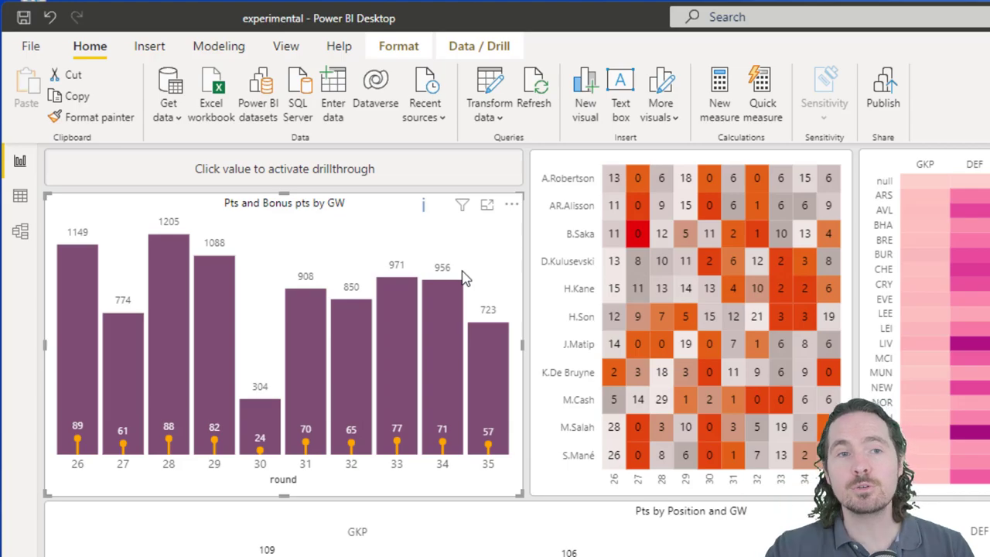
pyautogui.moveTo(457, 334)
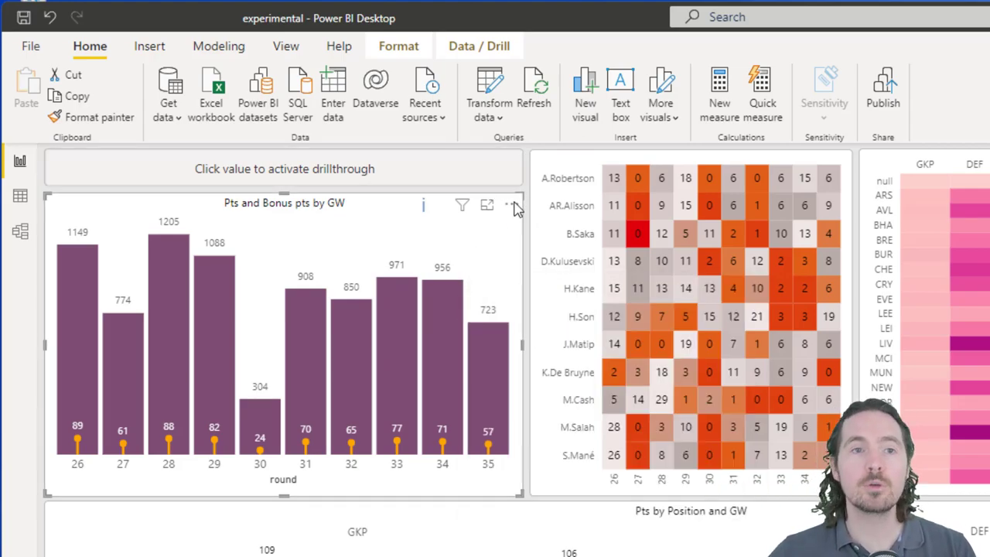
# Step: Use the chart's More options menu to edit its Deneb specification again
pyautogui.click(486, 204)
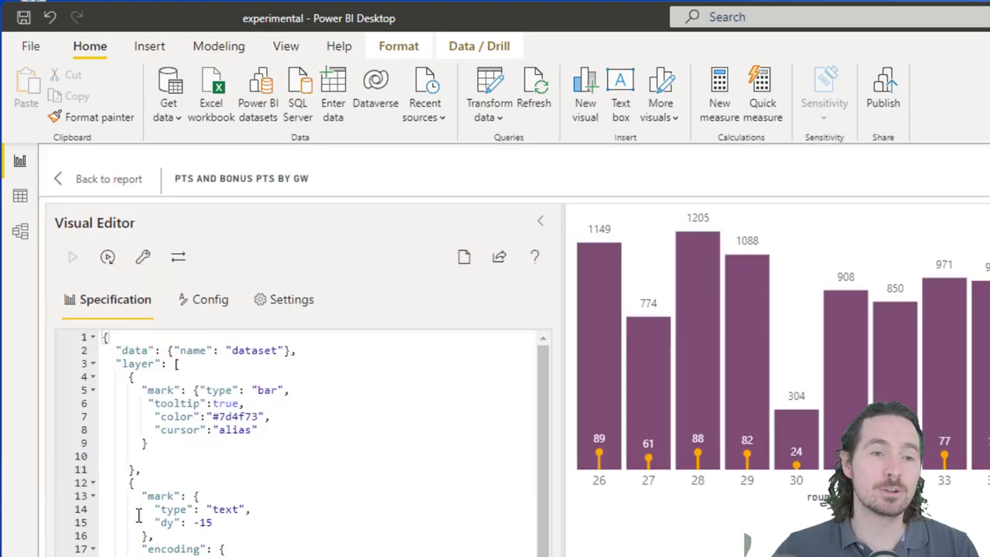